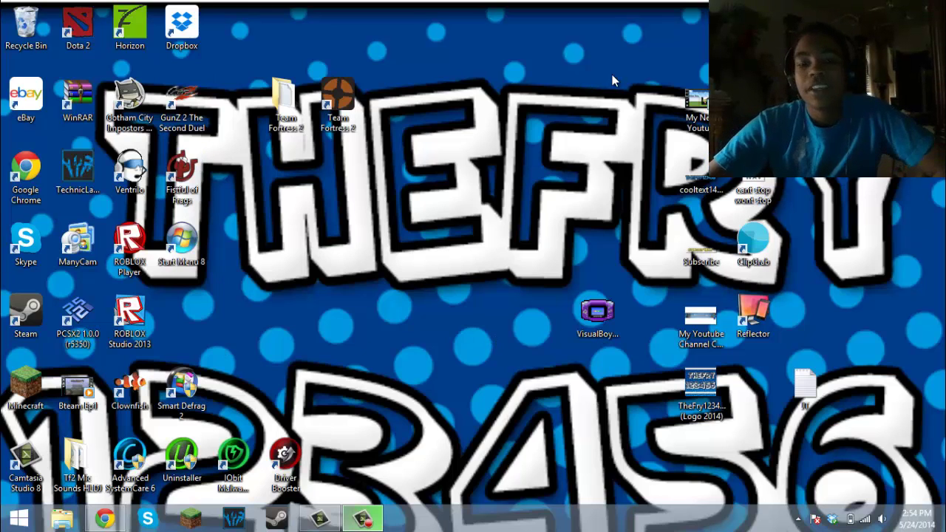
Step: Open the Start menu from the taskbar, close it, then reopen it over the desktop
left_click(20, 523)
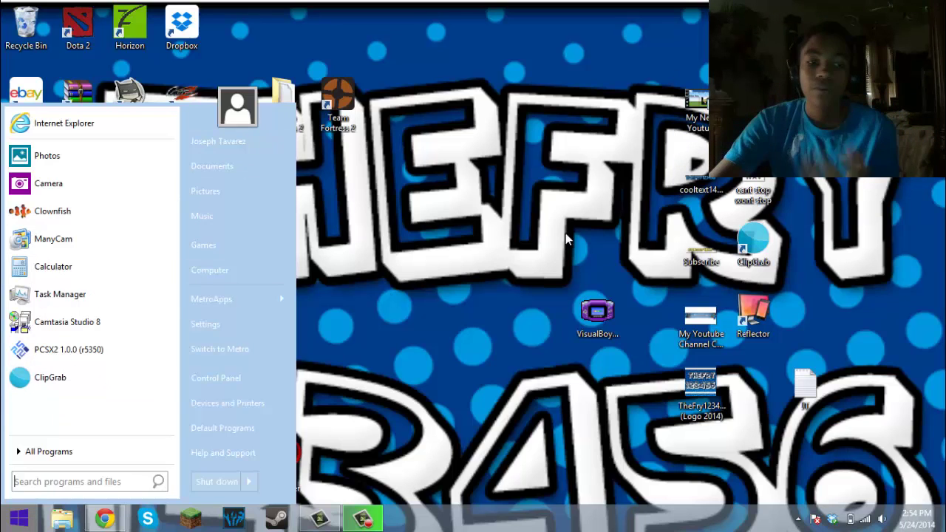
left_click(7, 522)
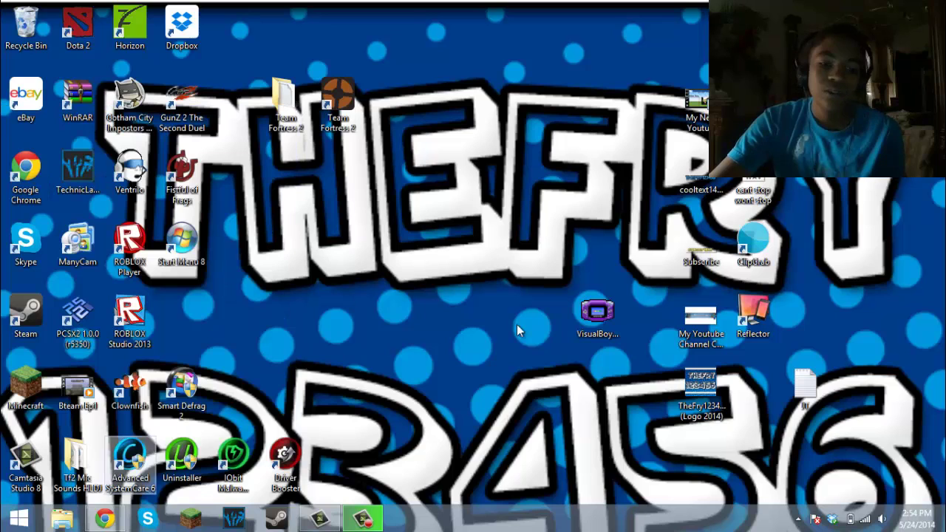
left_click(18, 520)
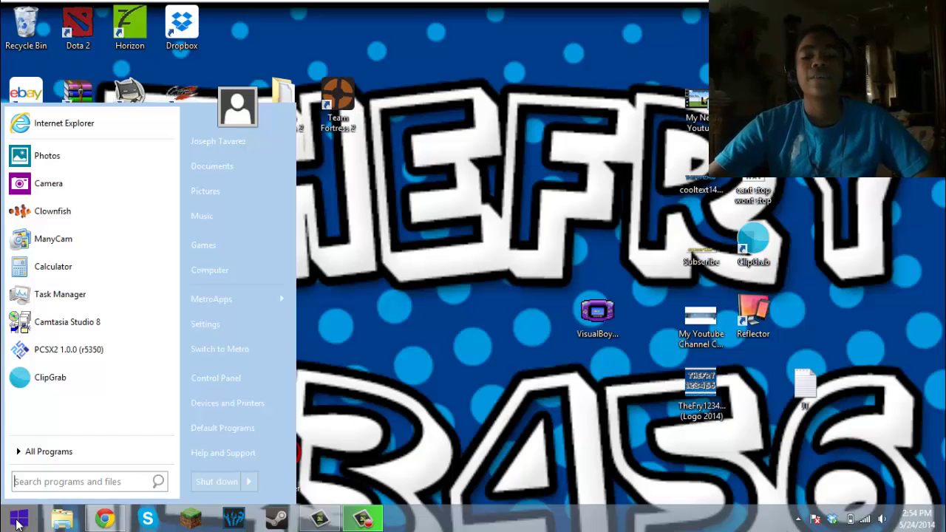
left_click(581, 208)
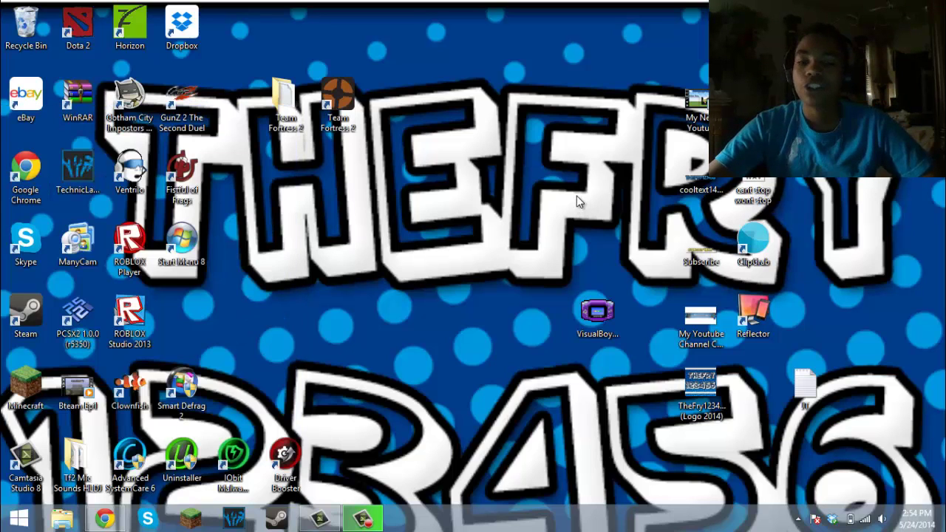
right_click(22, 524)
left_click(391, 264)
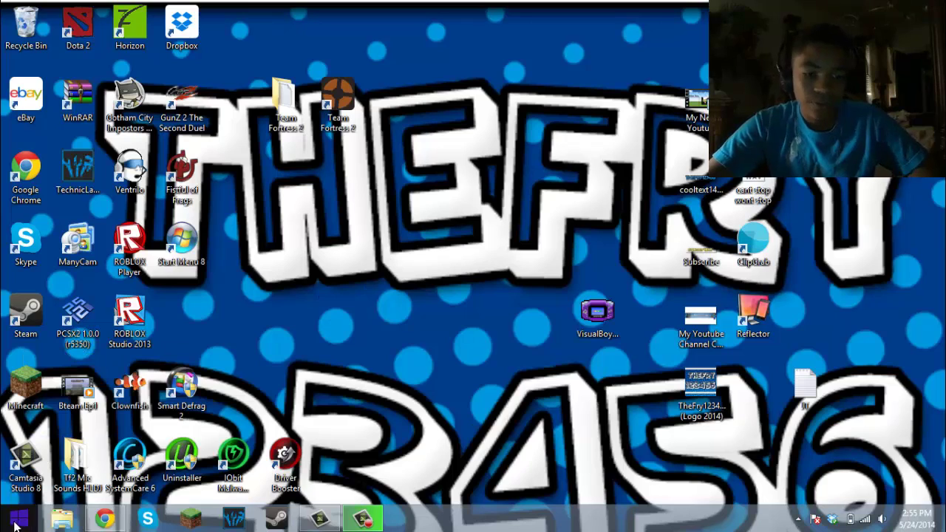
left_click(15, 525)
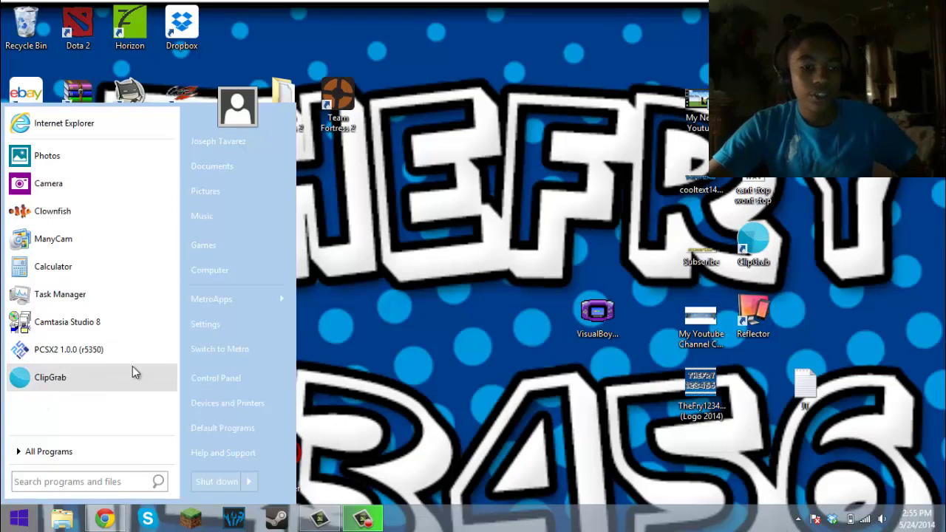
left_click(257, 351)
scroll(514, 163, "down", 5)
scroll(515, 164, "up", 1)
scroll(515, 165, "up", 4)
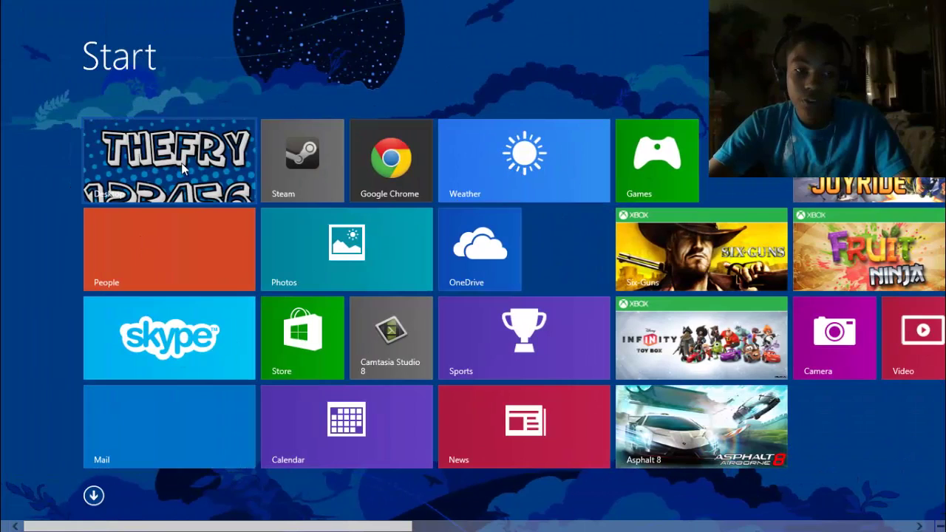
left_click(302, 183)
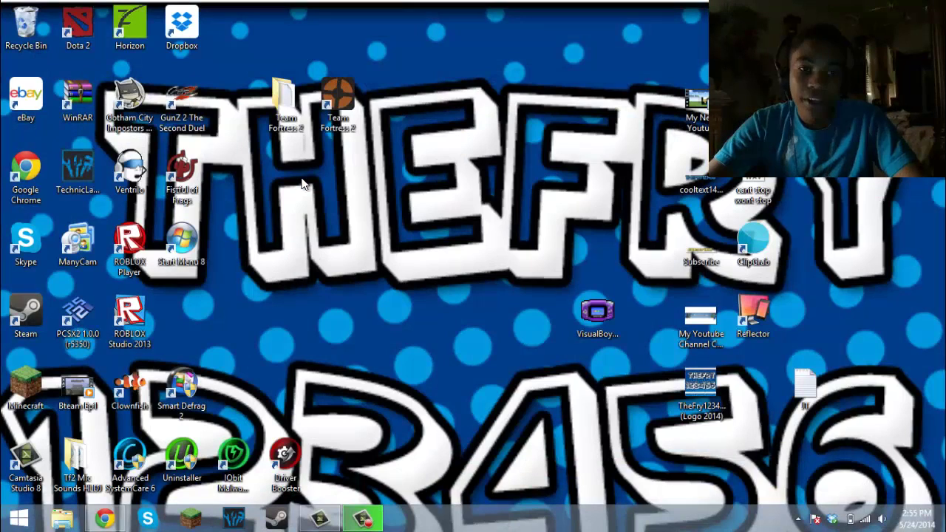
key("super")
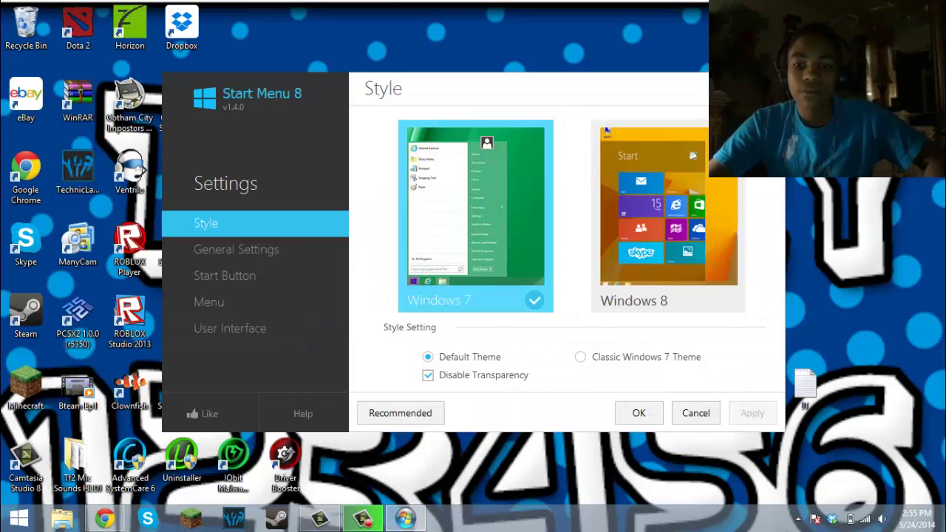
Step: Close the Start Menu 8 settings window, select its desktop shortcut, and reopen the Start menu
left_click(639, 413)
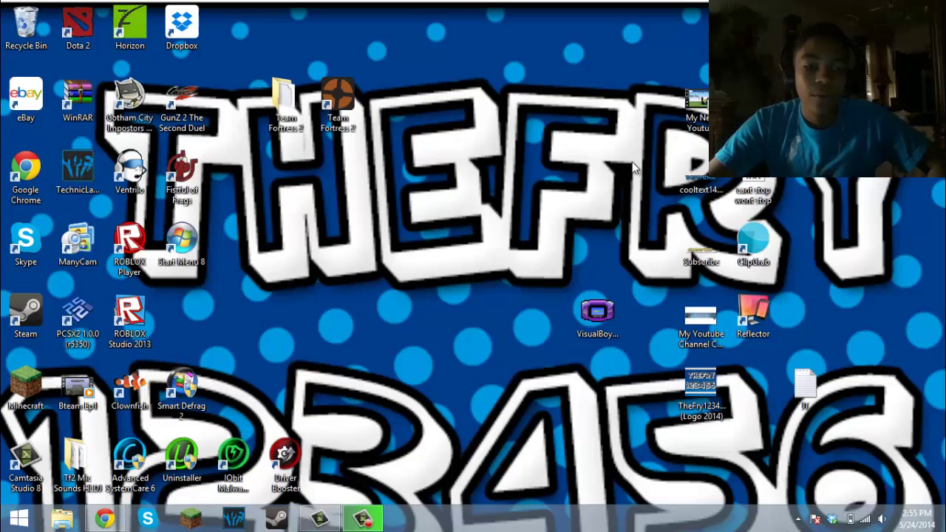
left_click(188, 255)
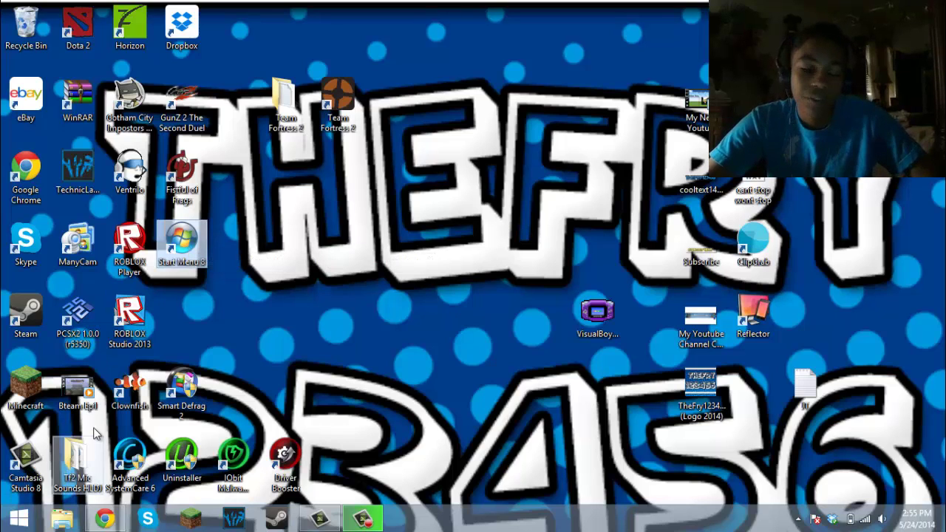
left_click(19, 519)
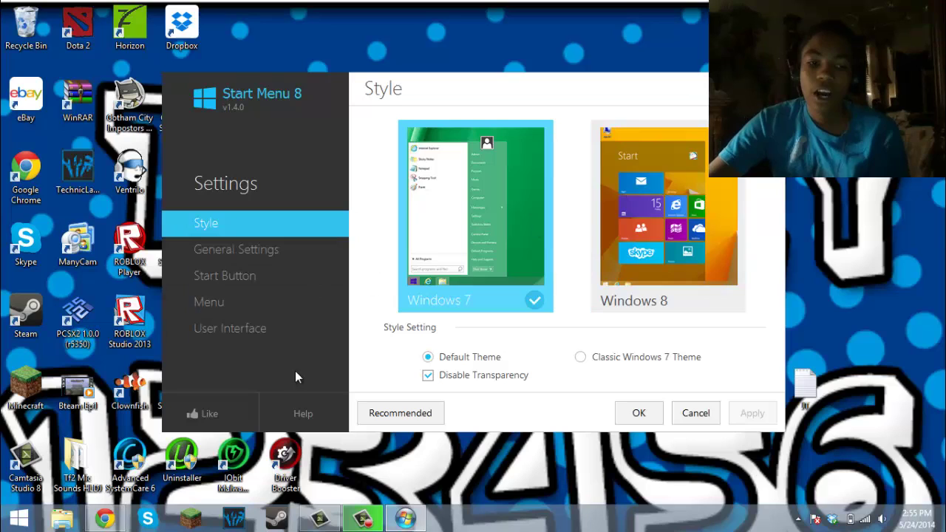
Step: Try the Classic start button skin, then switch back to the Win8start skin
left_click(222, 285)
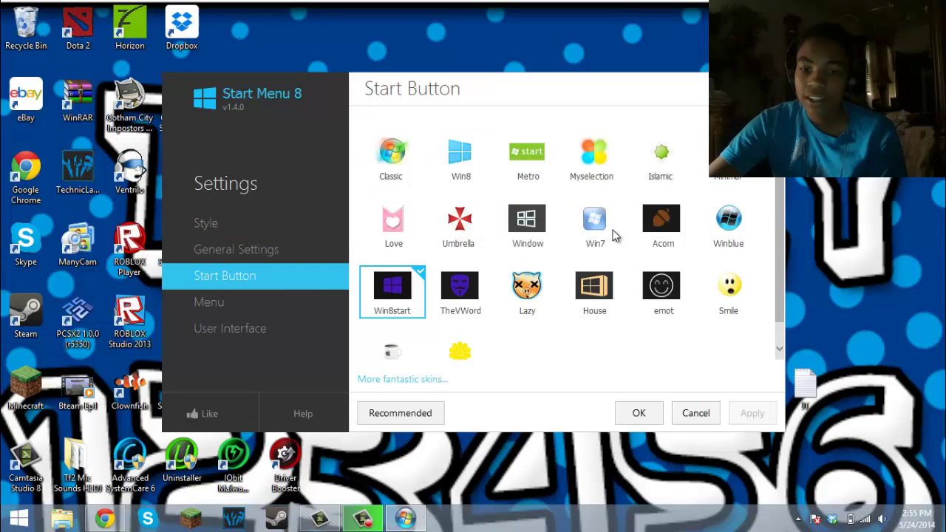
left_click(403, 155)
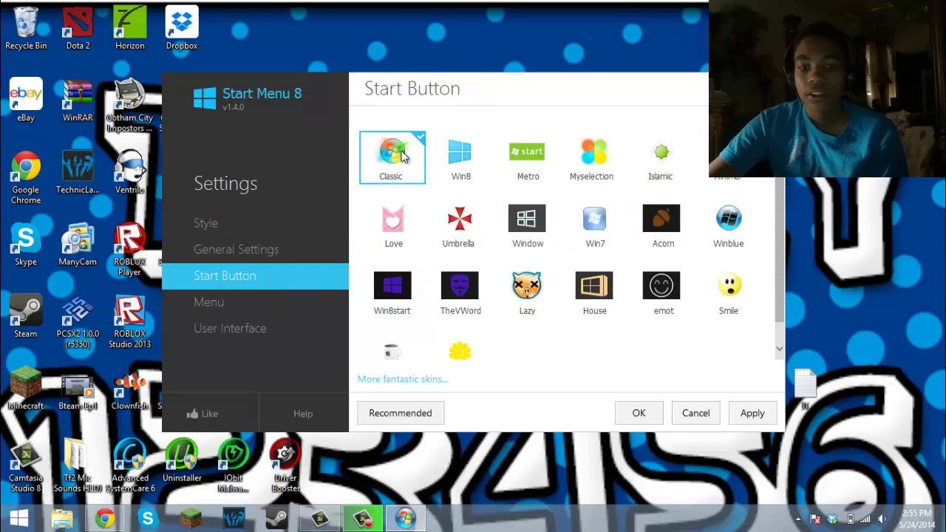
left_click(404, 285)
Step: Apply the Classic Windows 7 Theme on the Style page and close the settings
left_click(243, 229)
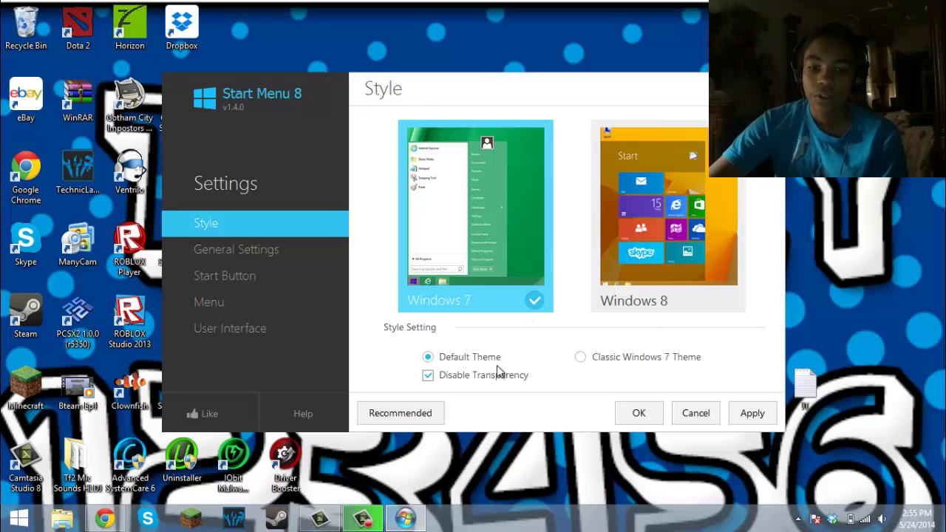
left_click(581, 357)
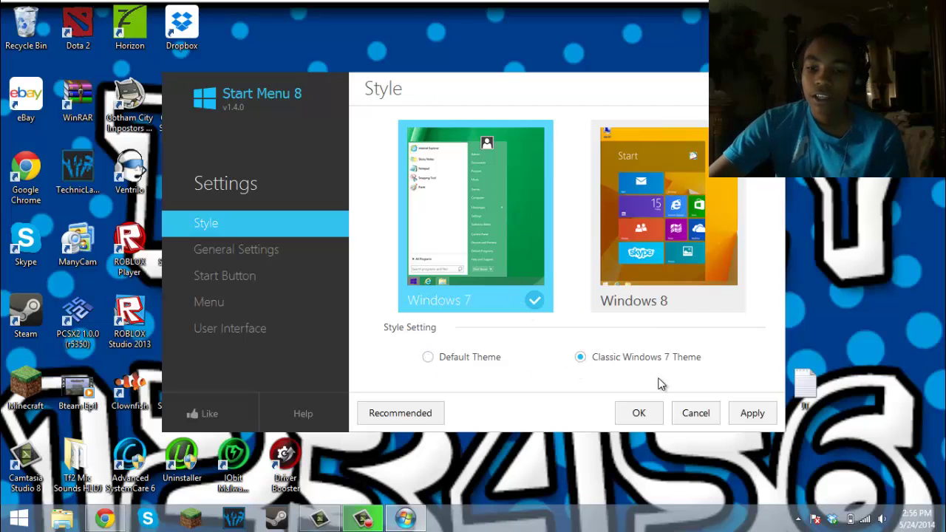
left_click(751, 413)
key("Return")
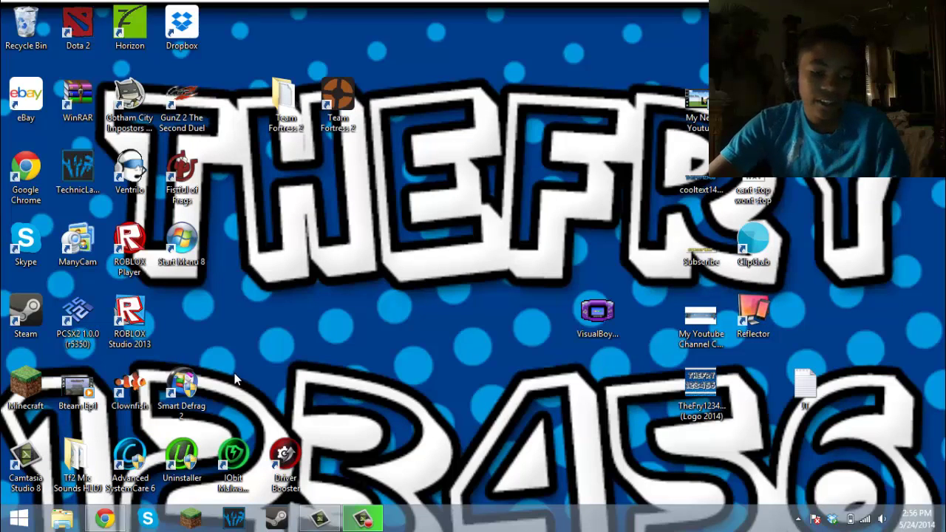
Step: Open Start Menu 8 settings and apply the Windows 8 style at Tall size
key("super")
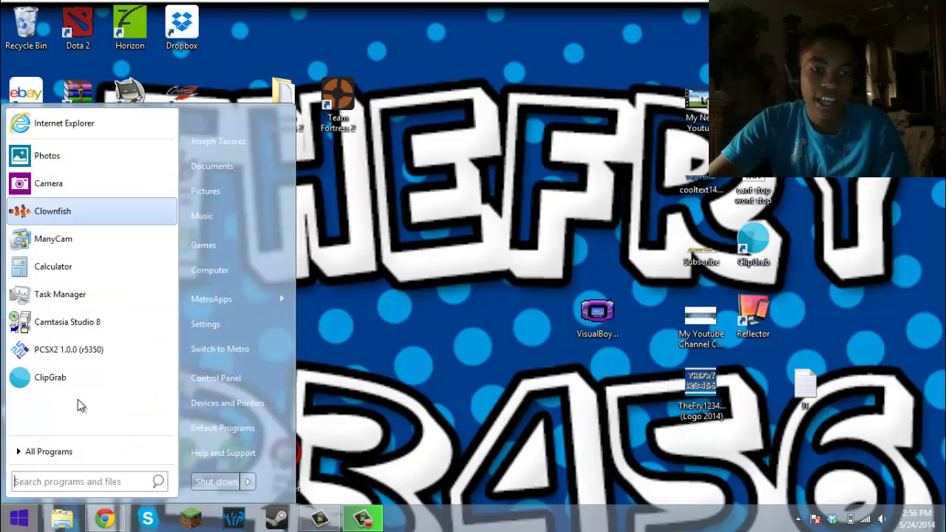
left_click(217, 327)
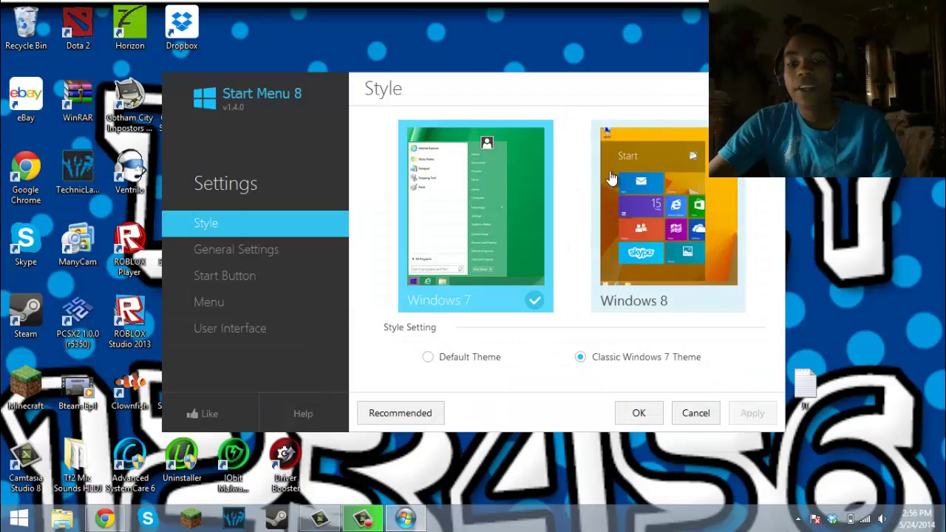
left_click(667, 183)
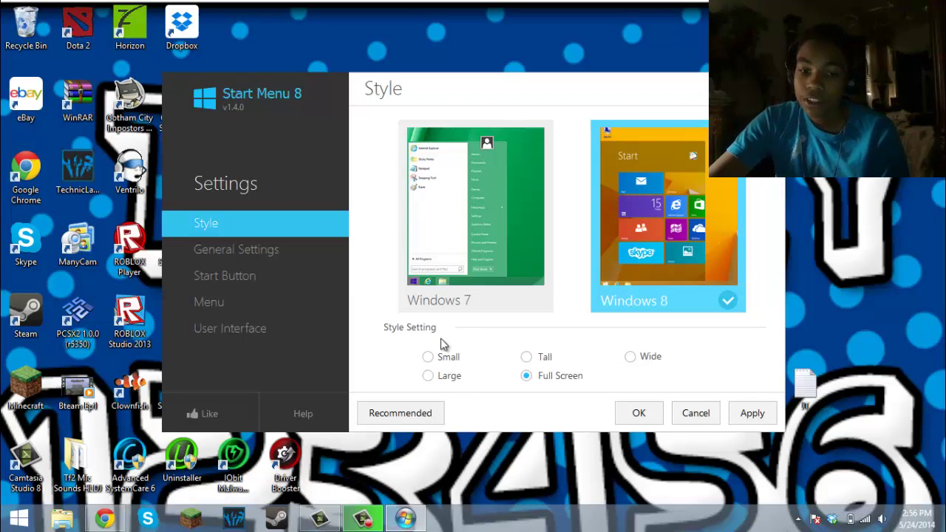
left_click(535, 359)
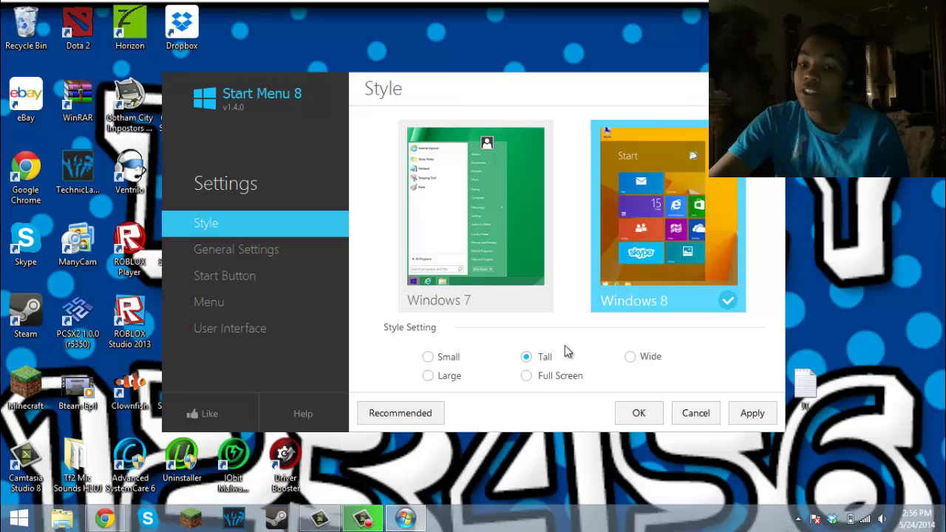
left_click(758, 414)
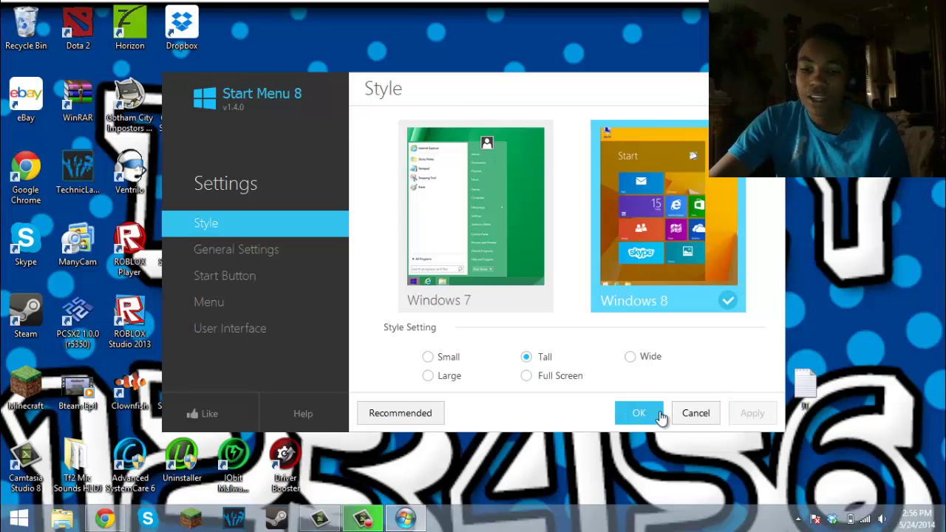
left_click(655, 416)
left_click(15, 519)
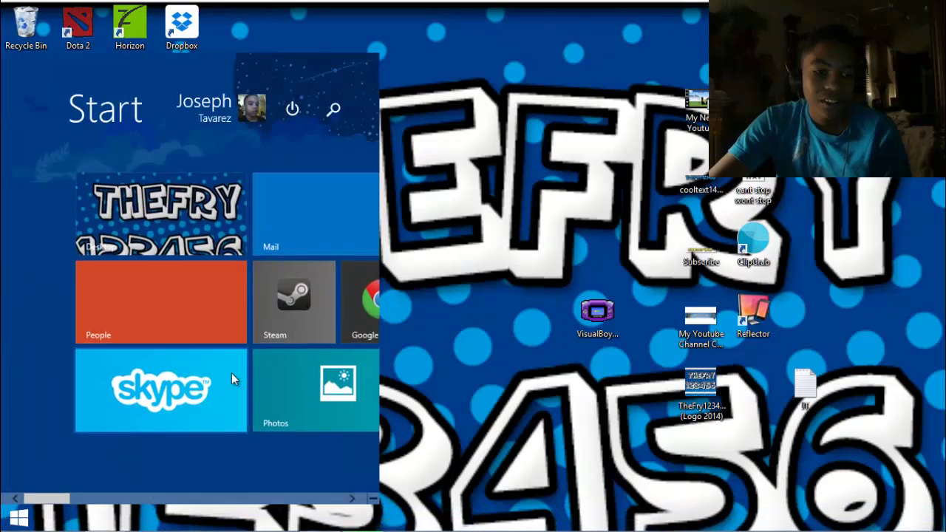
scroll(113, 181, "down", 5)
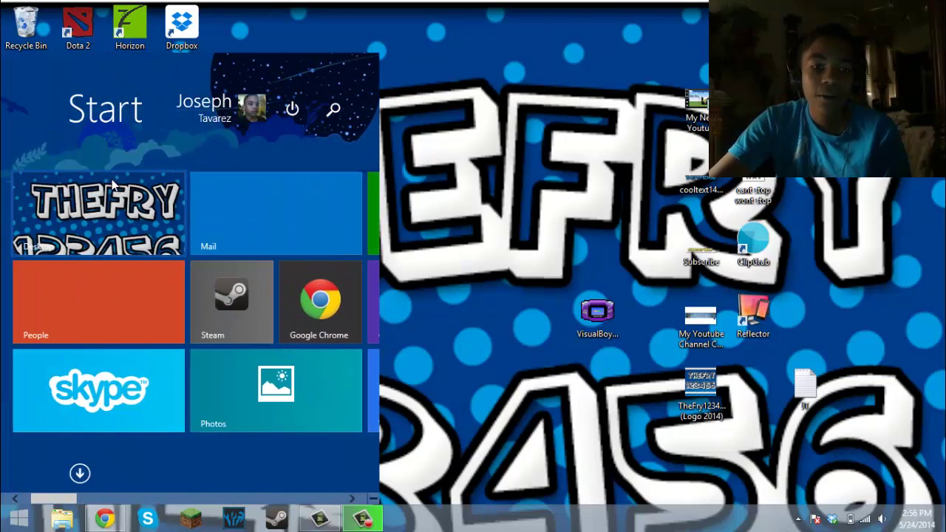
scroll(118, 205, "down", 6)
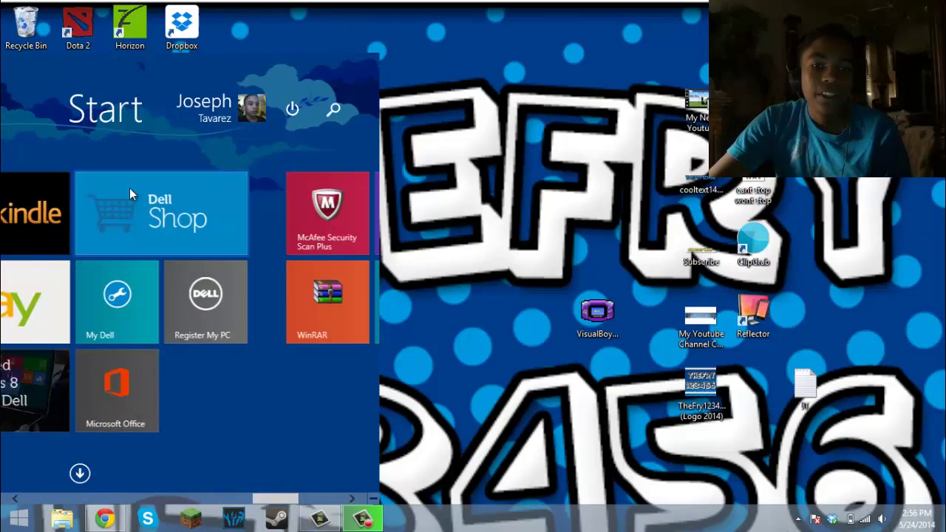
scroll(184, 314, "up", 10)
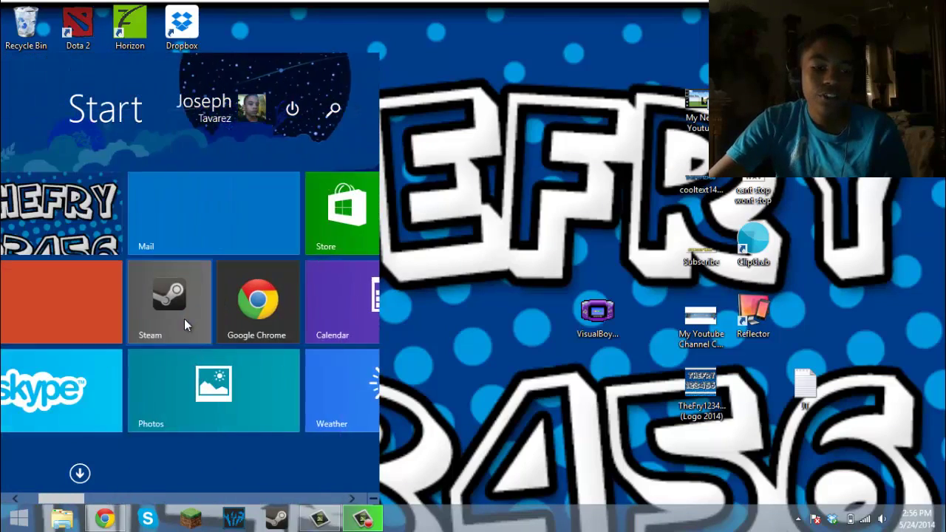
left_click(14, 521)
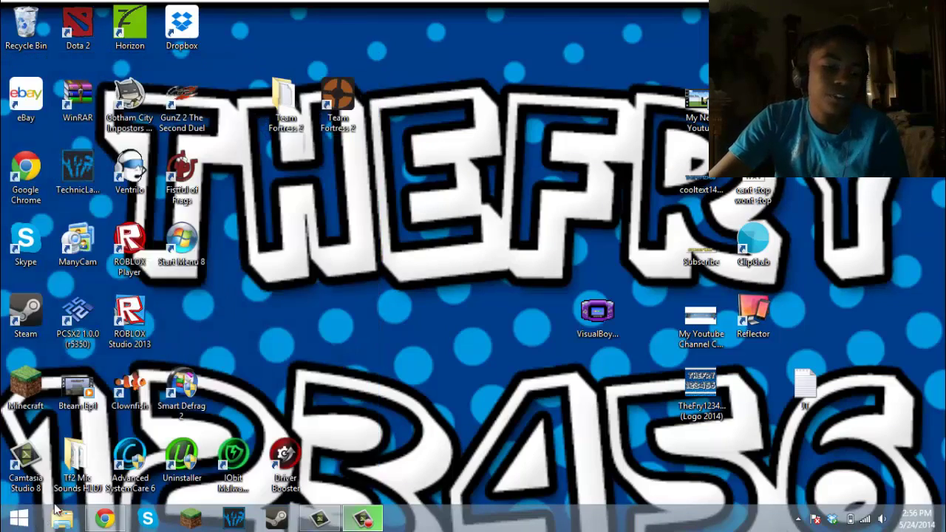
Step: Through the Start button's right-click Settings, apply Full Screen size to the Windows 8 style
right_click(15, 522)
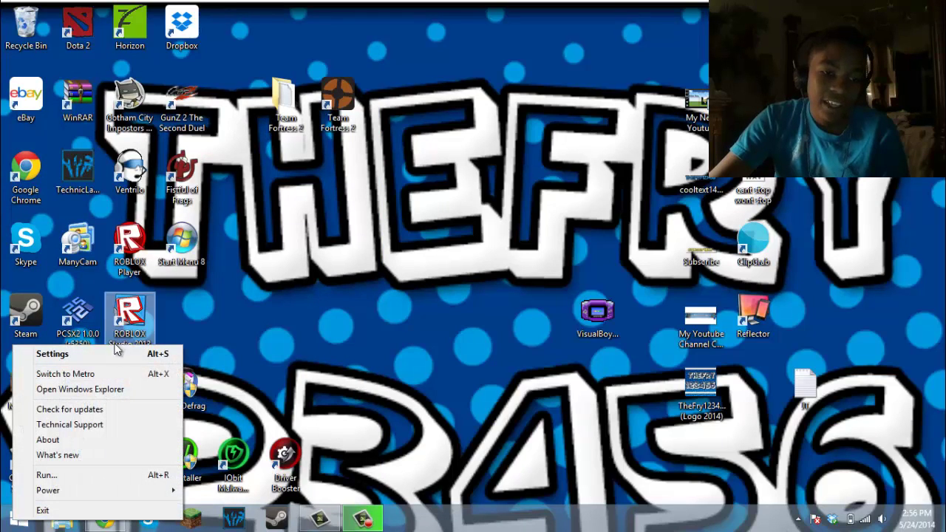
left_click(53, 356)
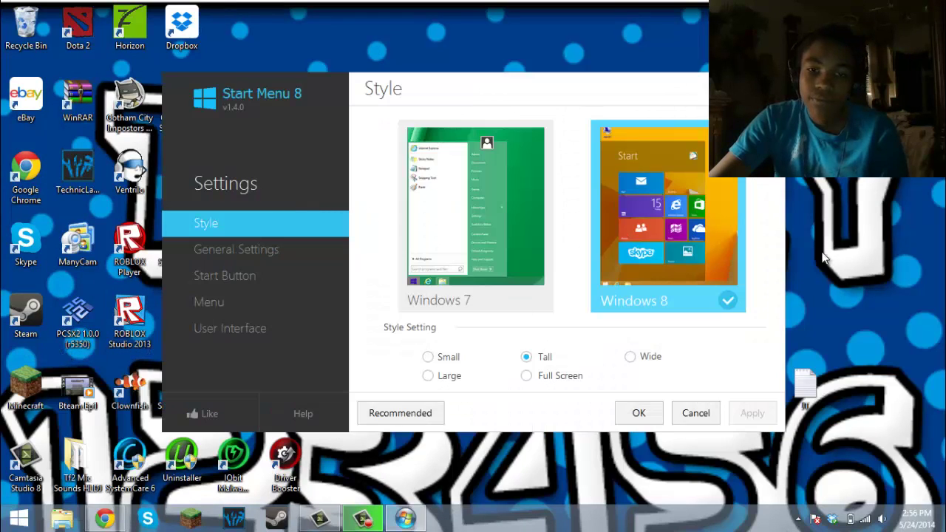
left_click(527, 379)
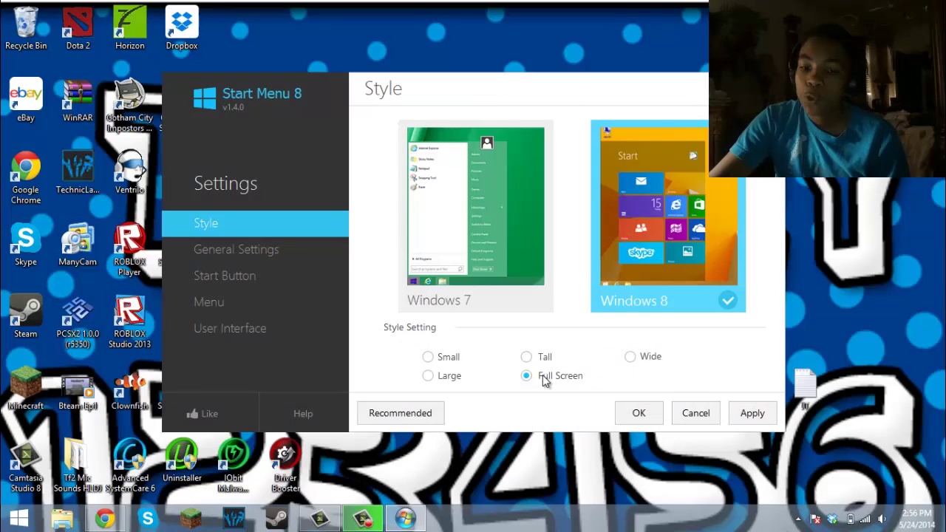
left_click(737, 407)
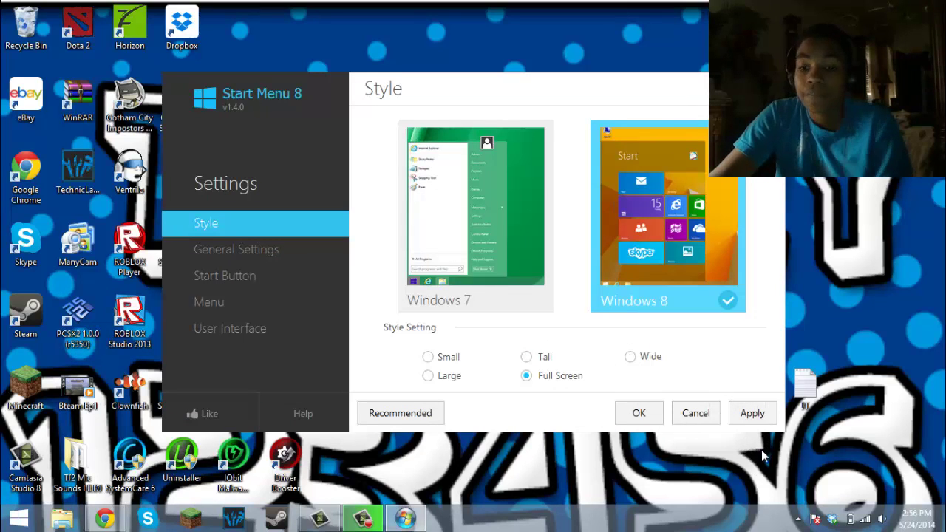
left_click(770, 415)
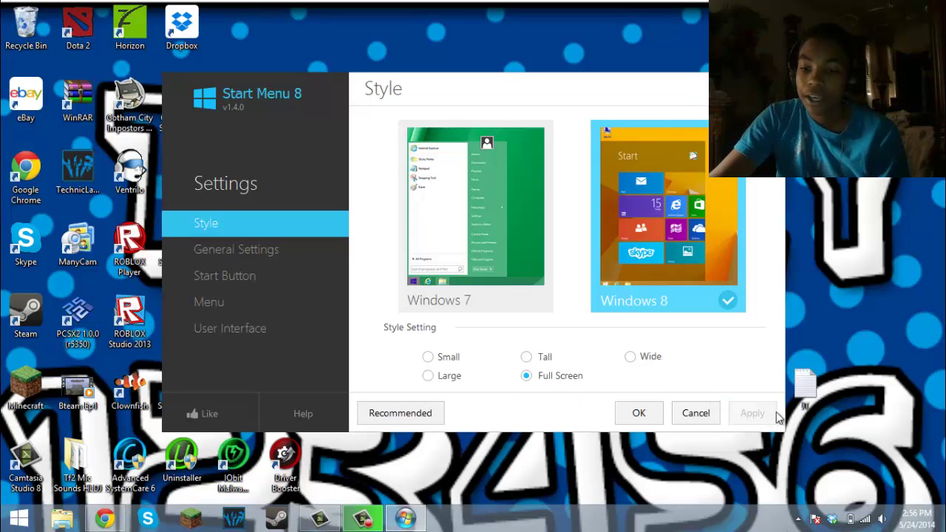
left_click(638, 413)
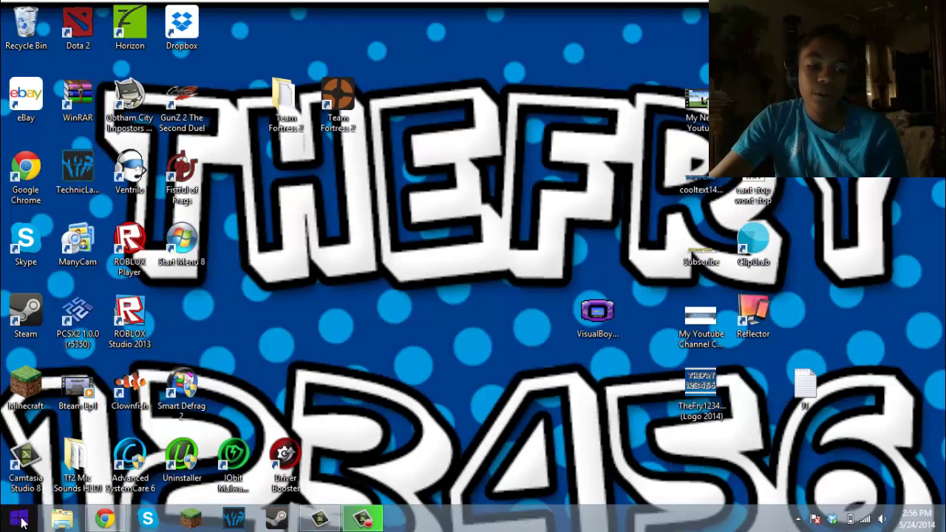
left_click(22, 522)
scroll(520, 251, "down", 10)
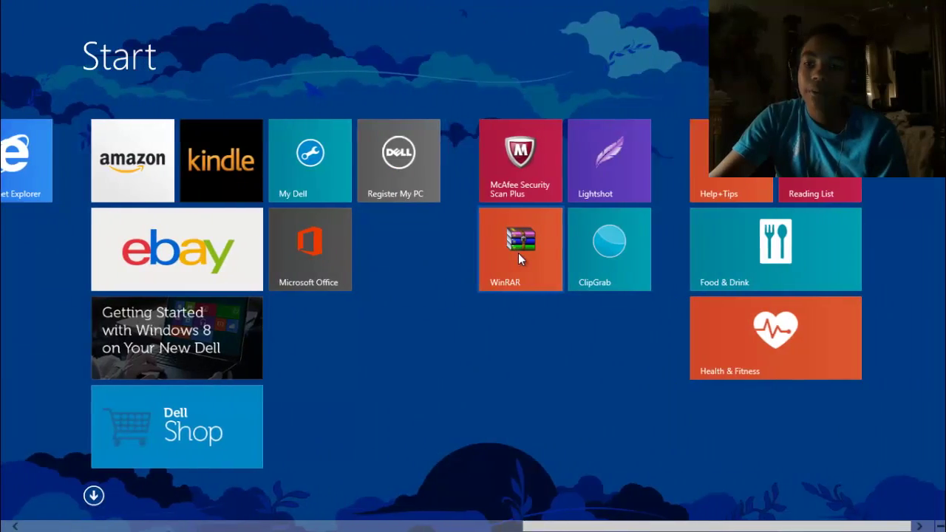
scroll(518, 253, "up", 7)
scroll(518, 253, "up", 8)
scroll(440, 244, "down", 3)
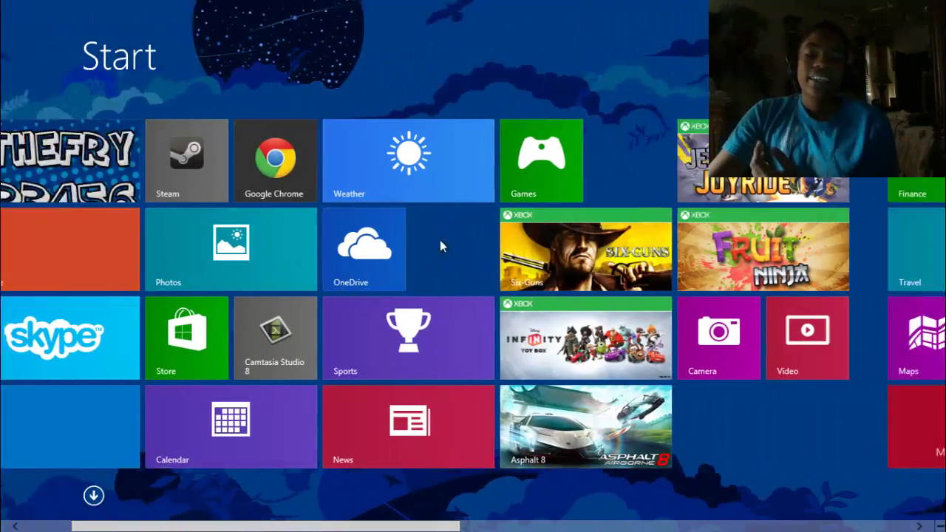
scroll(459, 241, "up", 3)
scroll(503, 217, "down", 2)
scroll(369, 185, "up", 5)
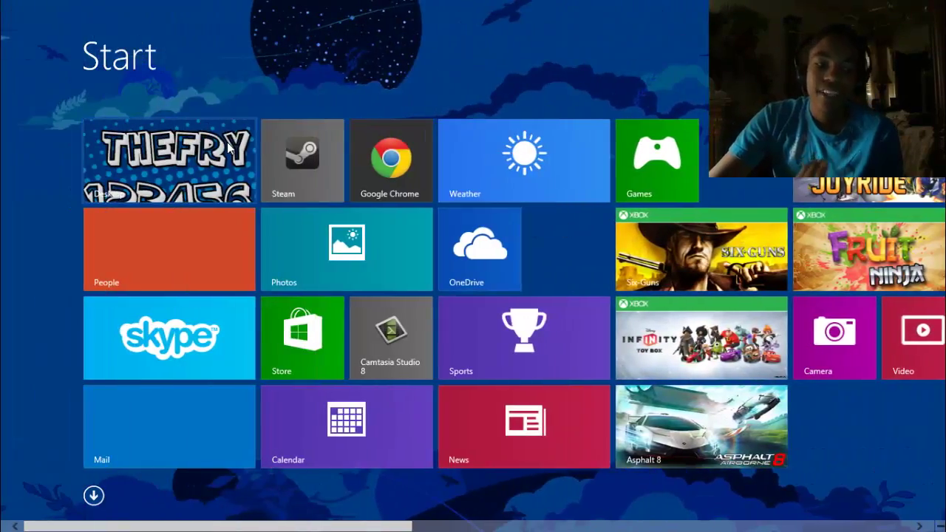
left_click(227, 145)
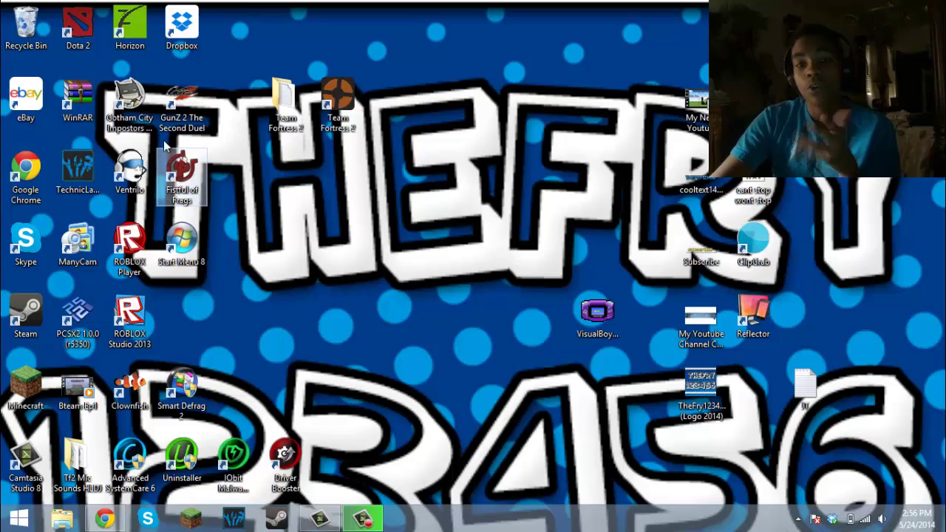